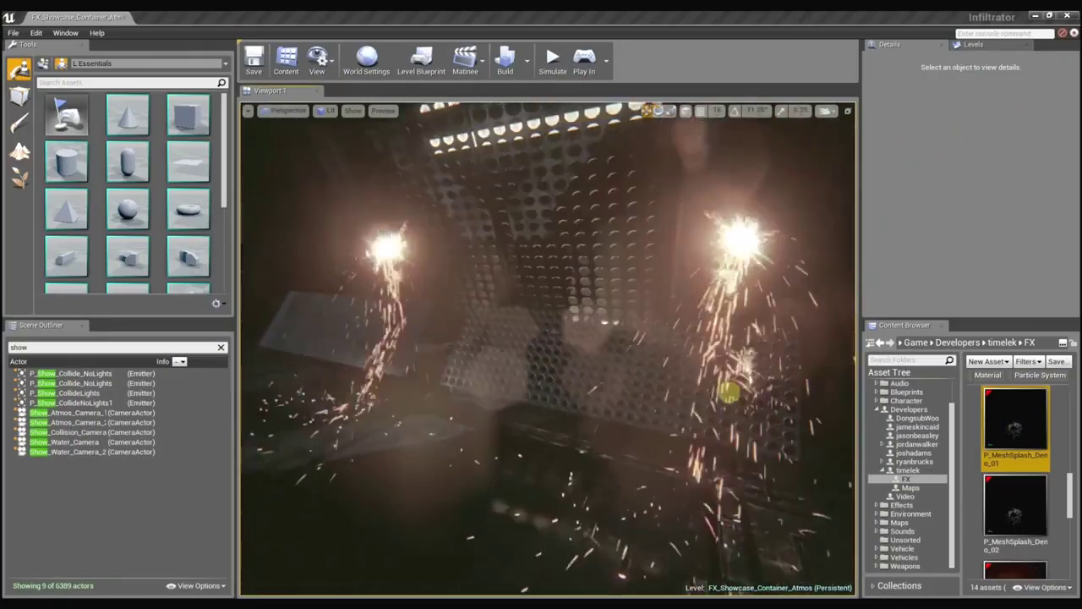
Step: Orbit and fly the camera in close to the sparks striking the perforated panel
{"action": "right_click_drag", "start_coordinate": [729, 391], "coordinate": [666, 415]}
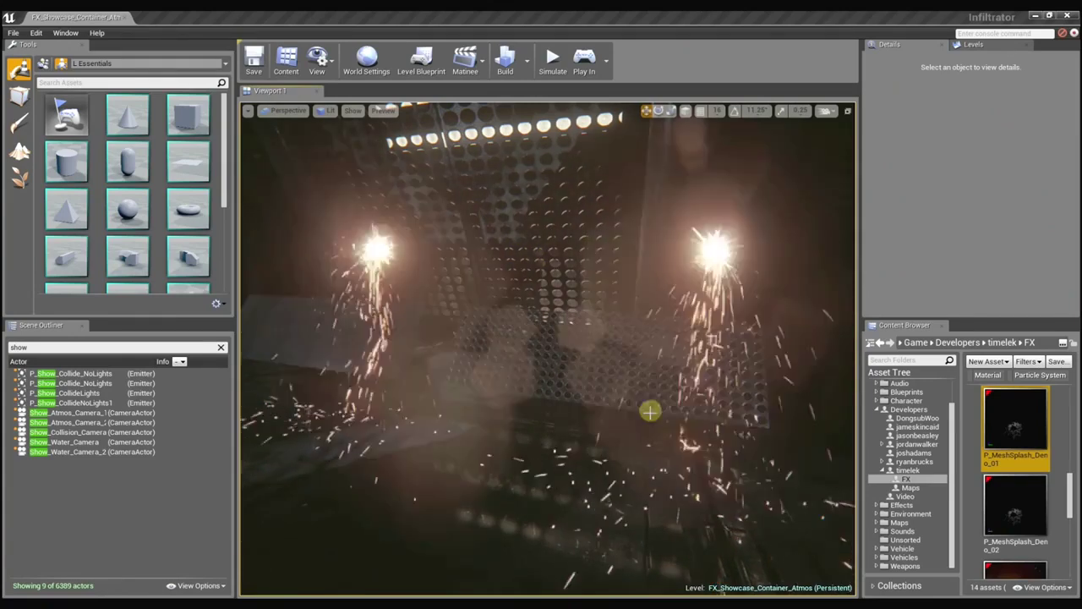
{"action": "mouse_move", "coordinate": [650, 414]}
{"action": "right_mouse_down"}
{"action": "mouse_move", "coordinate": [608, 406]}
{"action": "mouse_move", "coordinate": [671, 411]}
{"action": "mouse_move", "coordinate": [647, 412]}
{"action": "mouse_move", "coordinate": [662, 411]}
{"action": "right_mouse_up"}
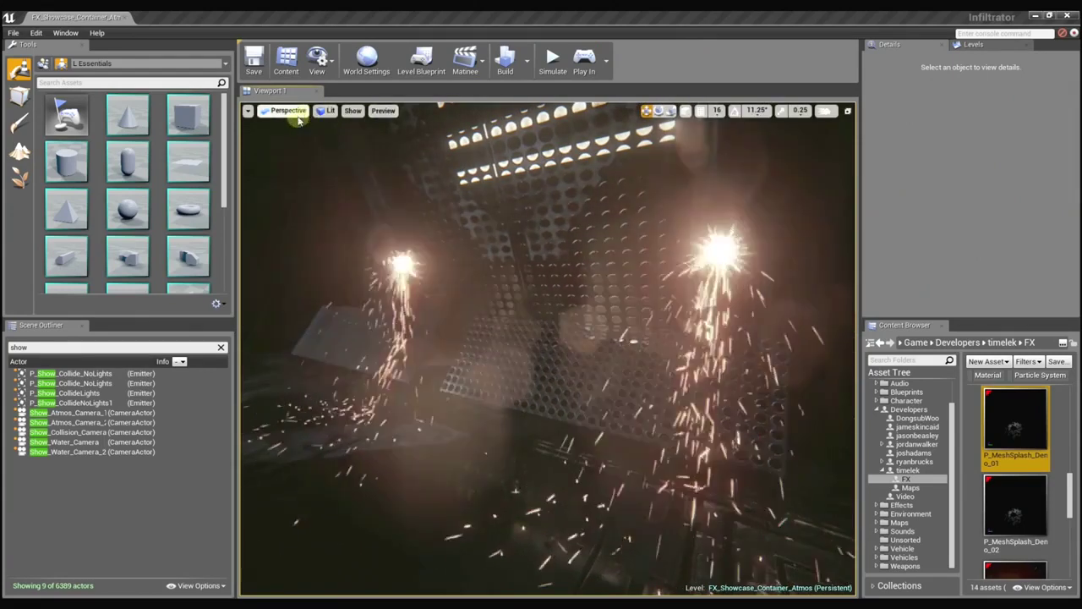
Step: Switch the viewport view mode to Buffer Visualization > Scene Depth
{"action": "left_click", "coordinate": [326, 111]}
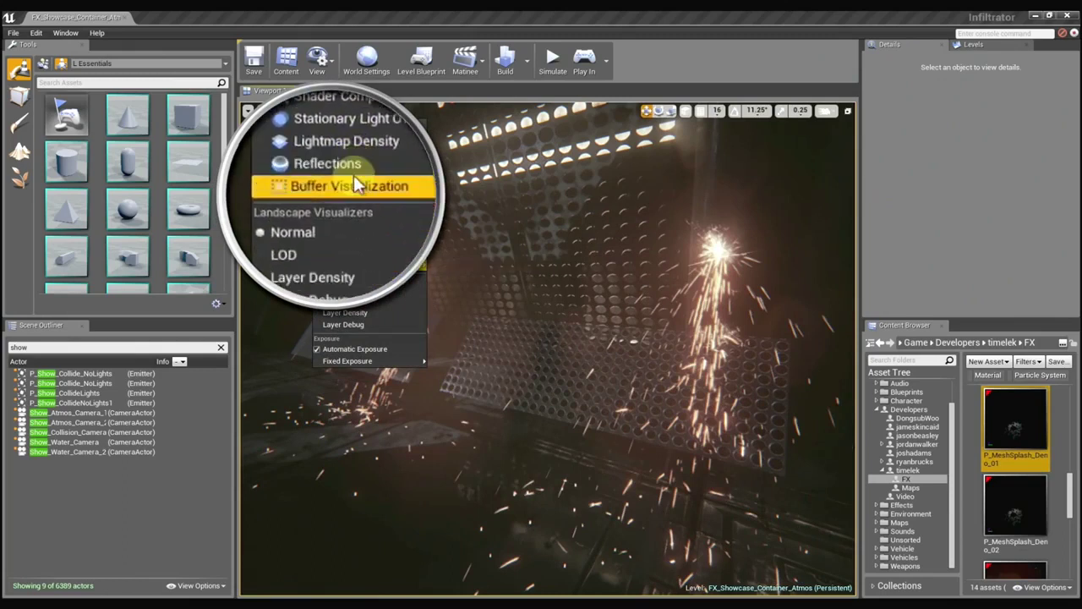
{"action": "mouse_move", "coordinate": [373, 268]}
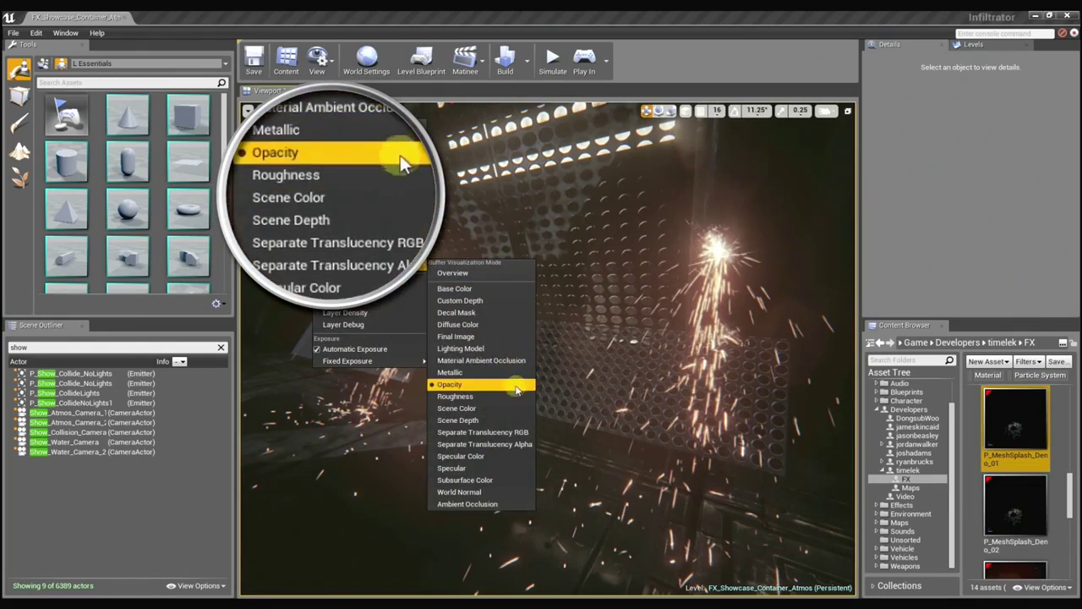
{"action": "left_click", "coordinate": [499, 421]}
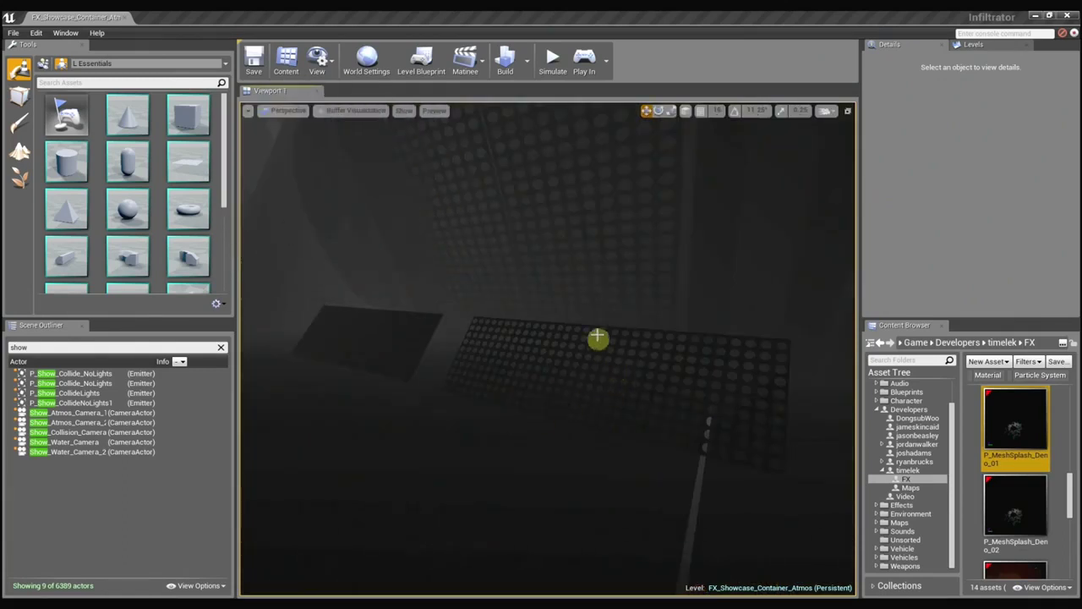
Step: Move the camera toward the perforated panel in the depth view
{"action": "right_click_drag", "start_coordinate": [617, 322], "coordinate": [643, 305]}
{"action": "right_click_drag", "start_coordinate": [579, 289], "coordinate": [593, 287]}
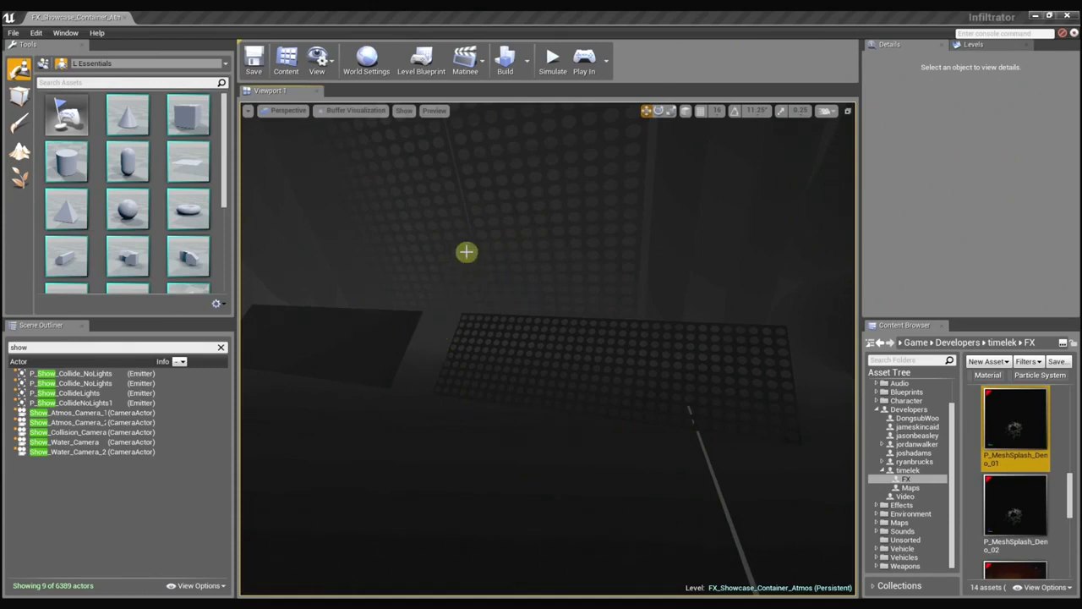
{"action": "right_click_drag", "start_coordinate": [467, 251], "coordinate": [466, 251]}
{"action": "left_click", "coordinate": [352, 111]}
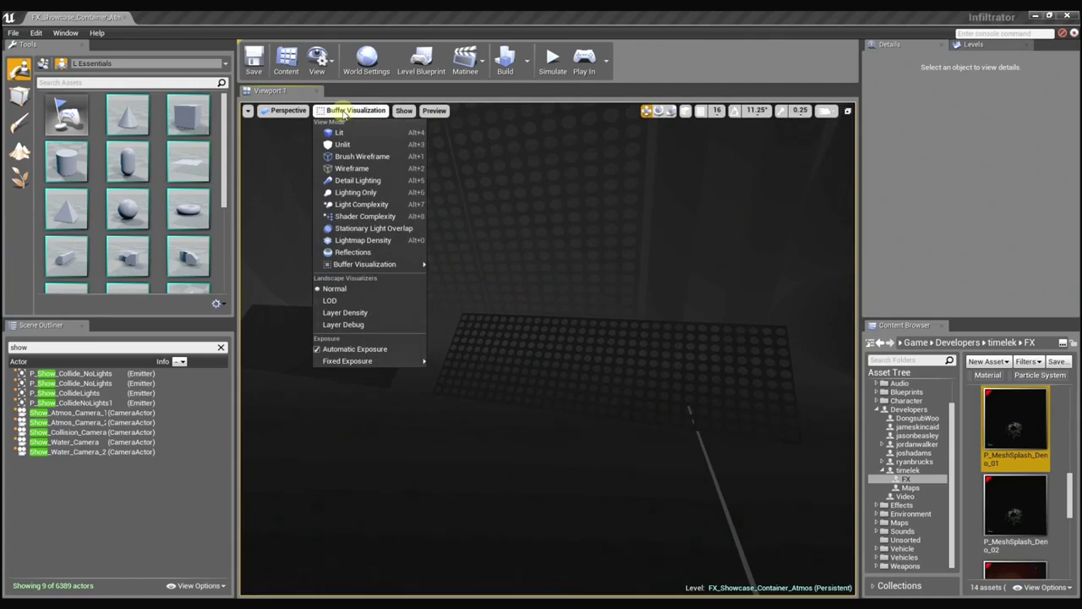
Step: Return the viewport to Lit mode with Alt+4 and look around the sparks
{"action": "left_click", "coordinate": [345, 113]}
{"action": "key", "text": "alt+4"}
{"action": "mouse_move", "coordinate": [558, 221]}
{"action": "right_mouse_down"}
{"action": "mouse_move", "coordinate": [546, 222]}
{"action": "mouse_move", "coordinate": [593, 224]}
{"action": "mouse_move", "coordinate": [535, 225]}
{"action": "mouse_move", "coordinate": [554, 225]}
{"action": "right_mouse_up"}
Step: Compare the Lighting Only view, then go back to Lit and follow the sparks through the grates
{"action": "key", "text": "alt+6"}
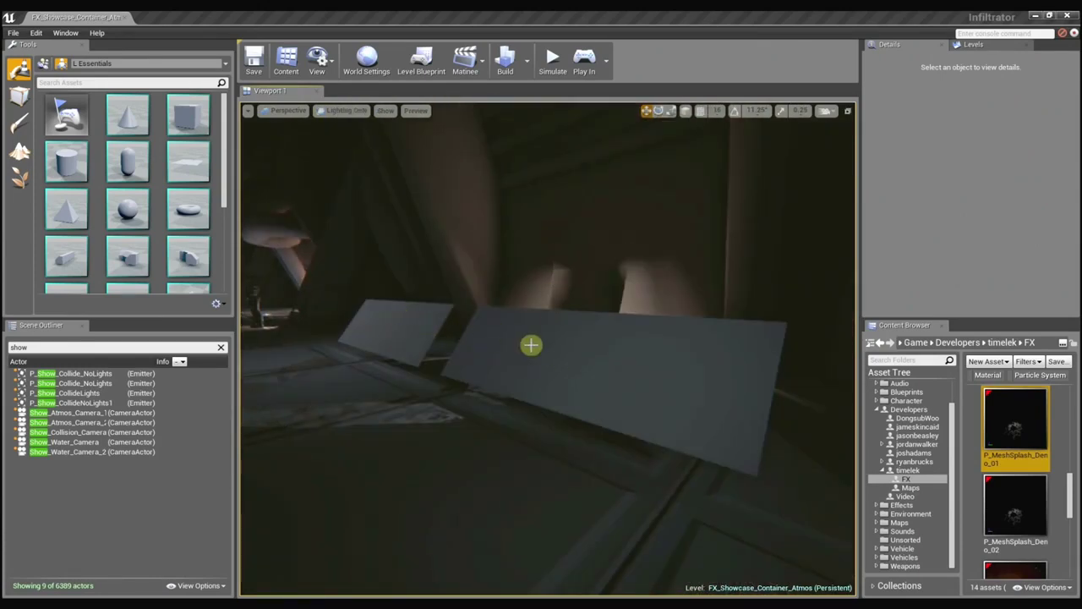
{"action": "key", "text": "alt+4"}
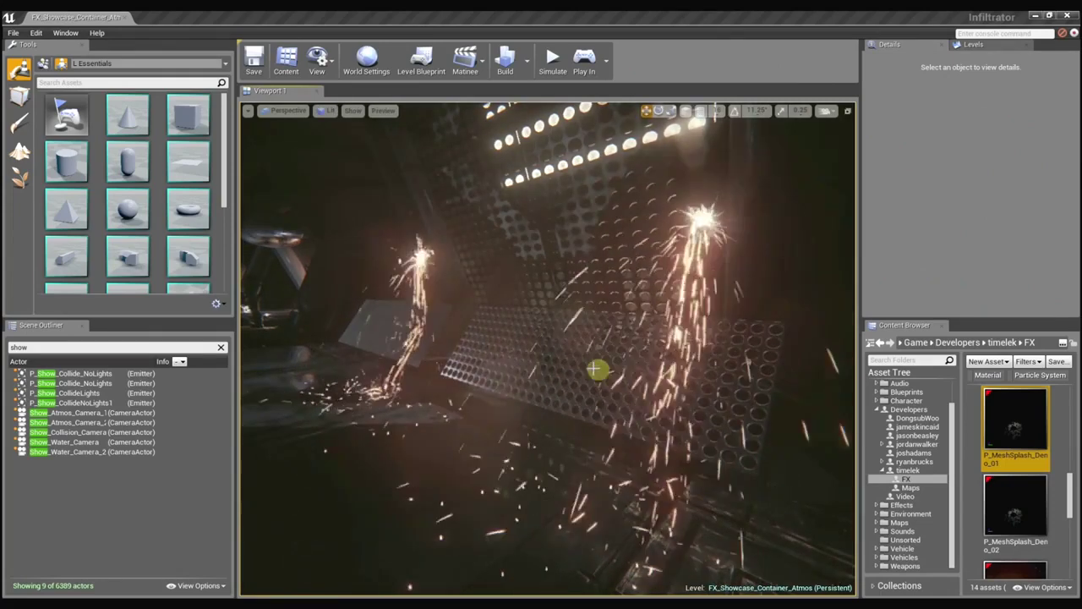
{"action": "right_click_drag", "start_coordinate": [591, 367], "coordinate": [598, 369]}
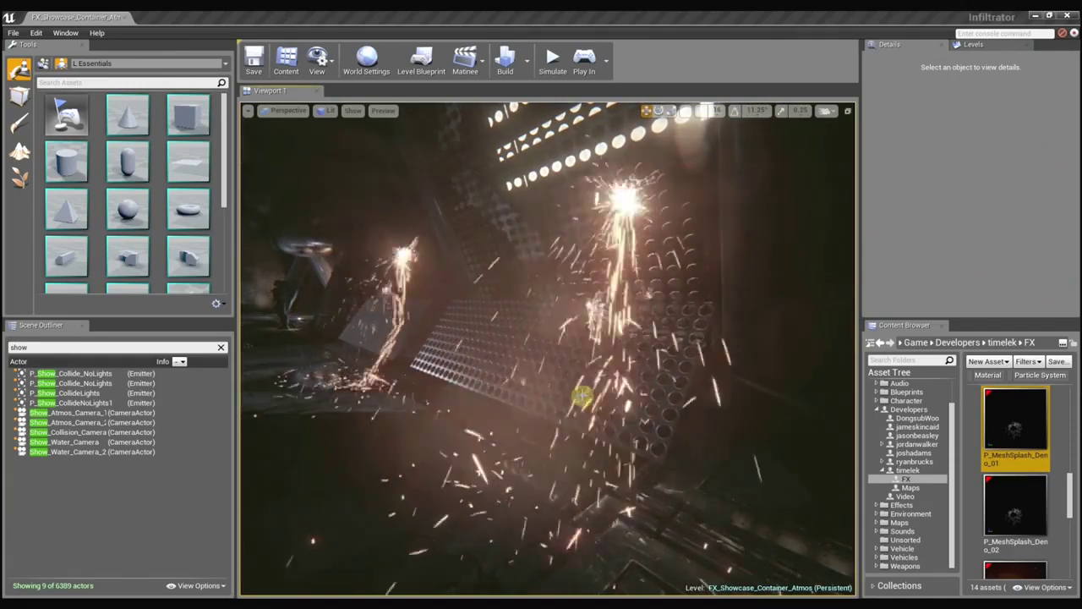
{"action": "right_click_drag", "start_coordinate": [582, 396], "coordinate": [580, 353]}
Step: Move the Cascade panels over the viewport and select the Fall emitter
{"action": "left_click_drag", "start_coordinate": [1079, 389], "coordinate": [665, 426]}
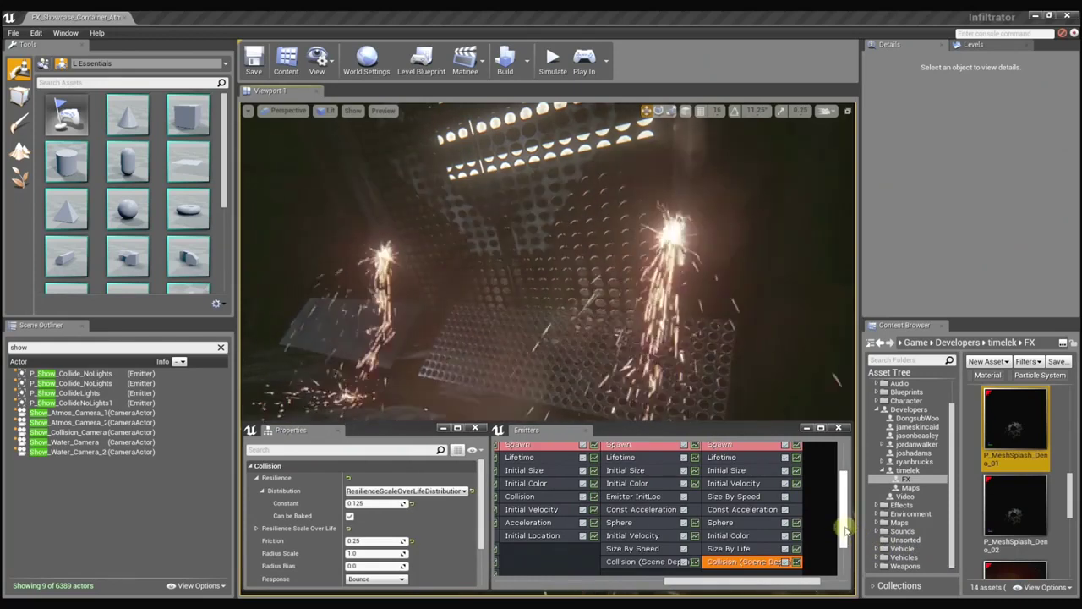
{"action": "left_click_drag", "start_coordinate": [845, 529], "coordinate": [844, 503]}
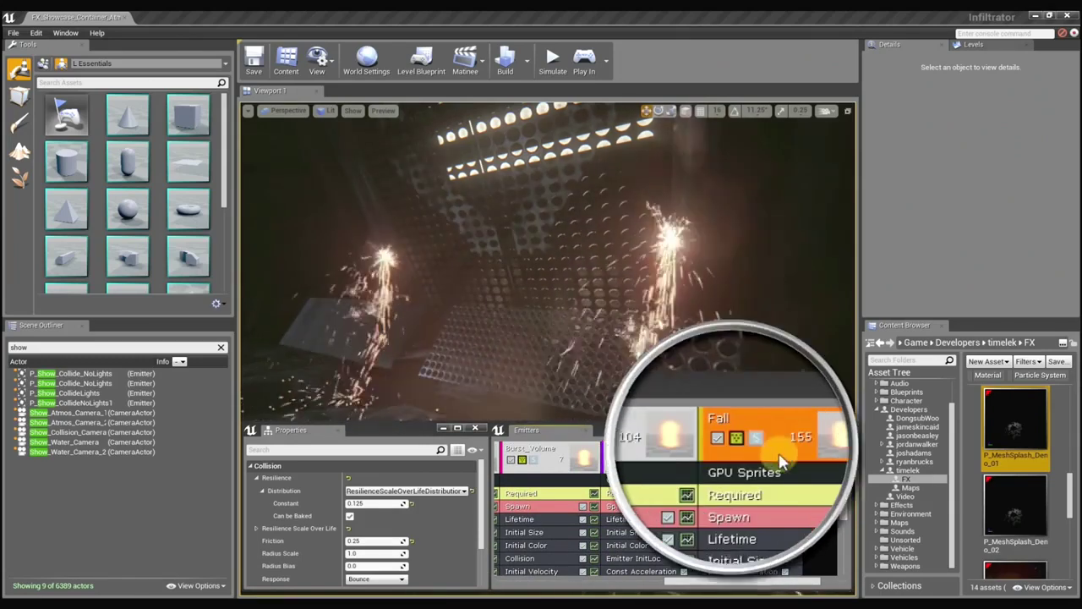
{"action": "left_click", "coordinate": [753, 449]}
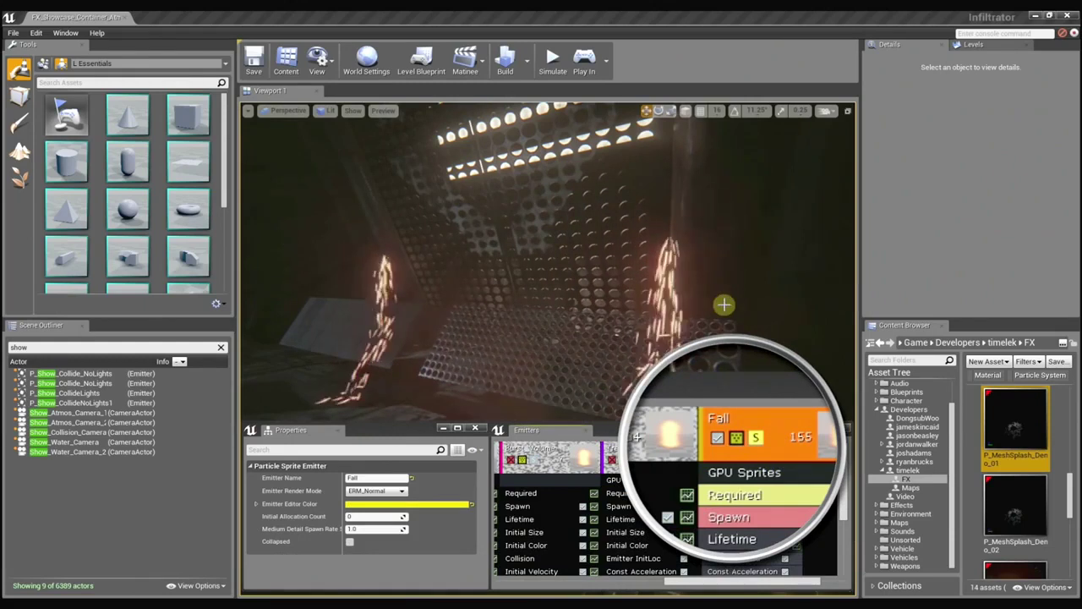
{"action": "left_click_drag", "start_coordinate": [676, 321], "coordinate": [727, 306]}
Step: Set the Fall emitter's Spawn Rate Constant to 1000, after trying 2000 and 100
{"action": "left_click", "coordinate": [755, 511]}
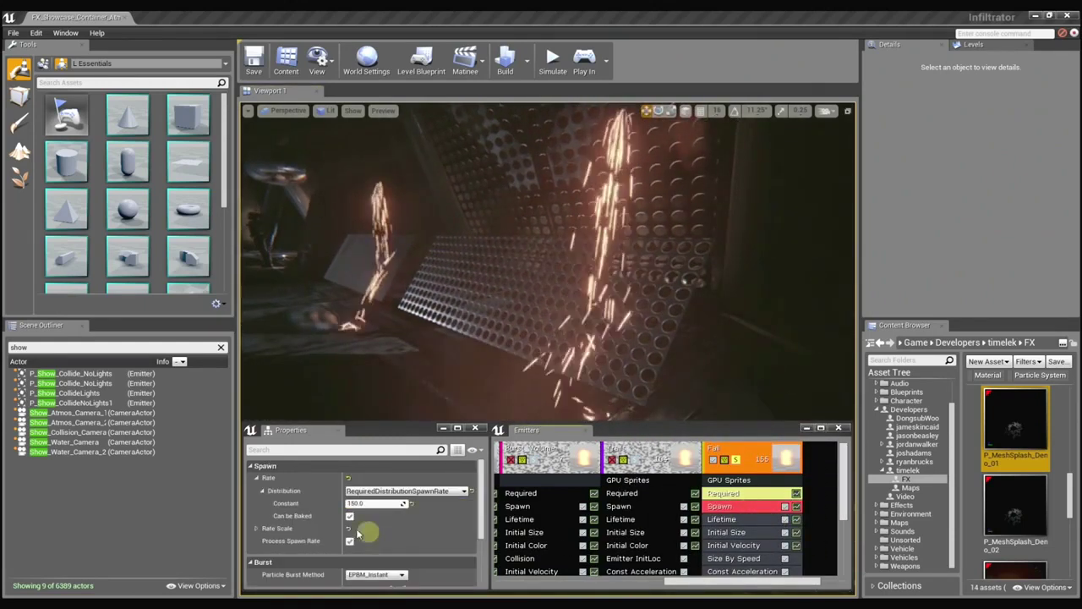
{"action": "left_click", "coordinate": [363, 503]}
{"action": "type", "text": "2000"}
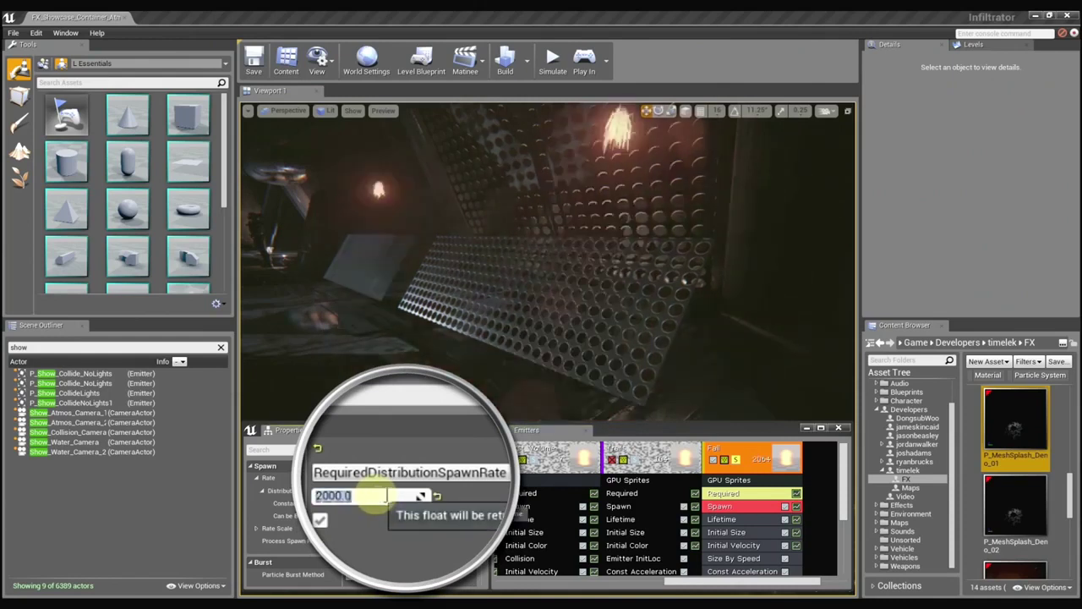
{"action": "key", "text": "Return"}
{"action": "left_click_drag", "start_coordinate": [558, 269], "coordinate": [551, 259]}
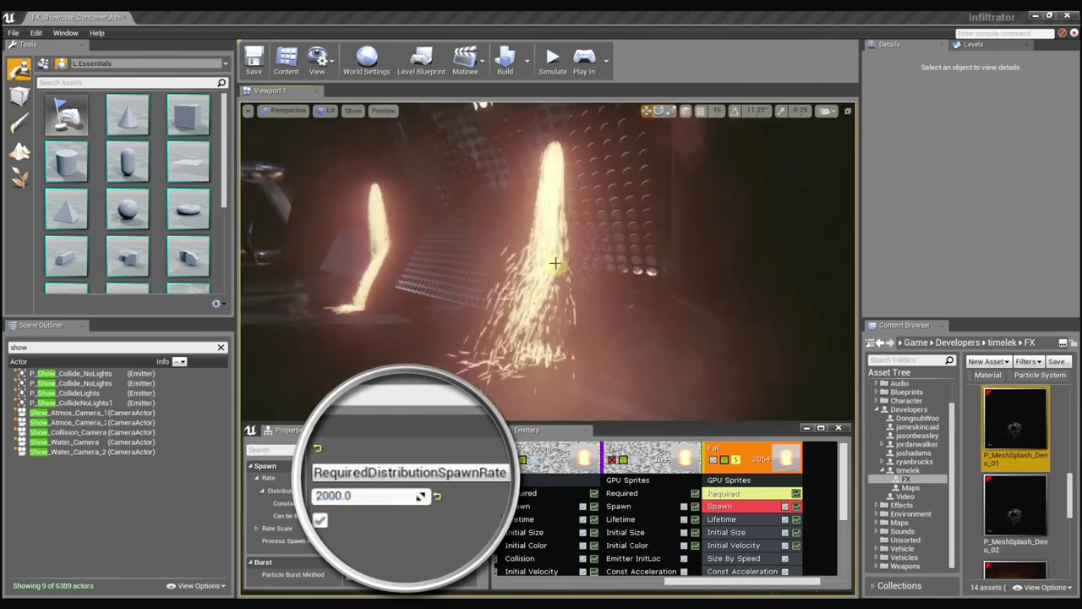
{"action": "left_click", "coordinate": [380, 497]}
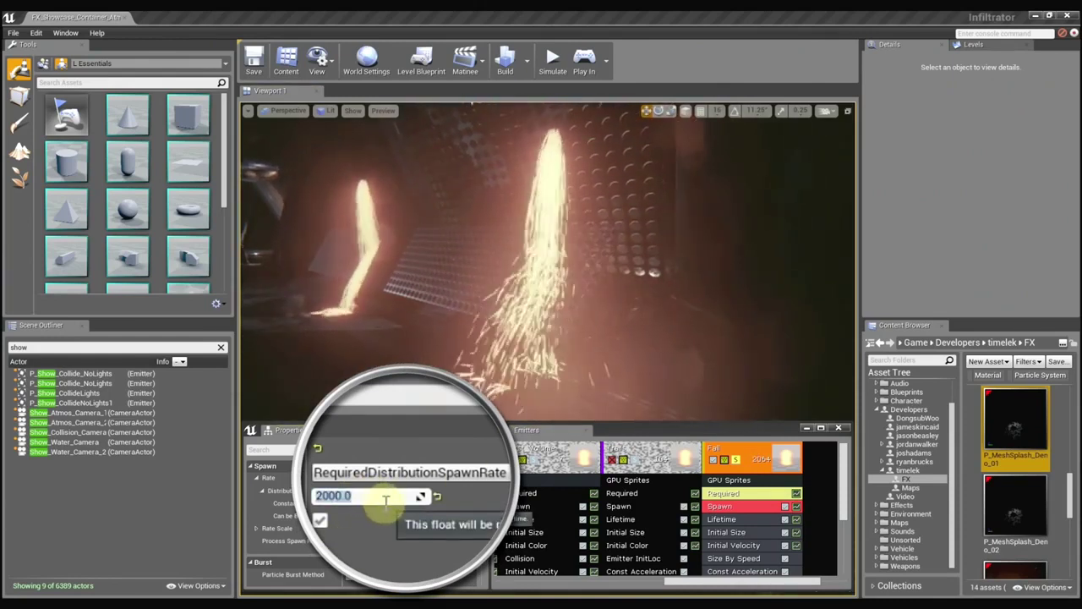
{"action": "key", "text": "Return"}
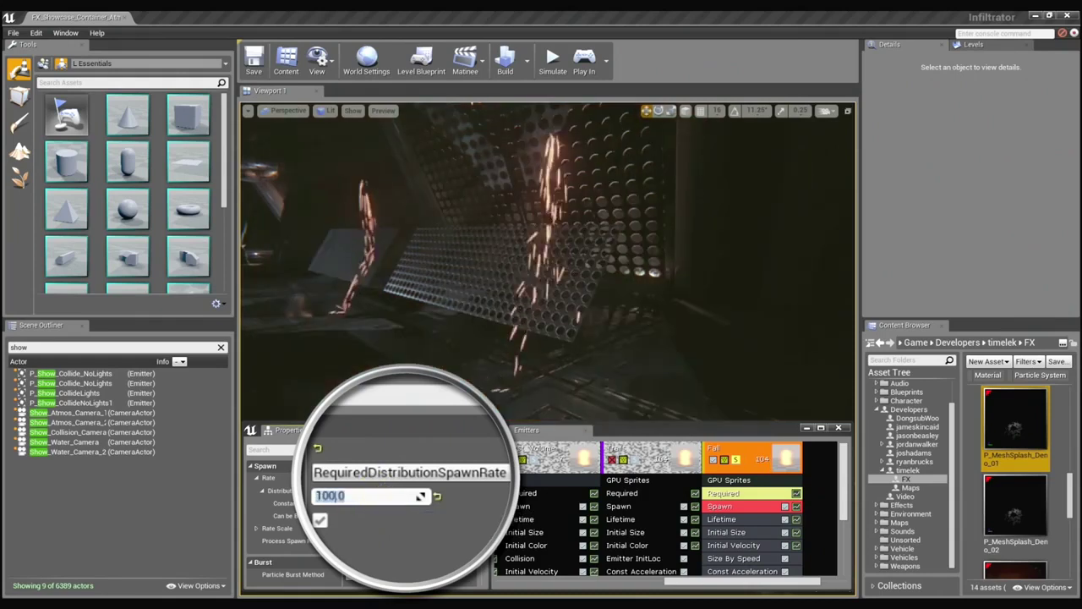
{"action": "key", "text": "Return"}
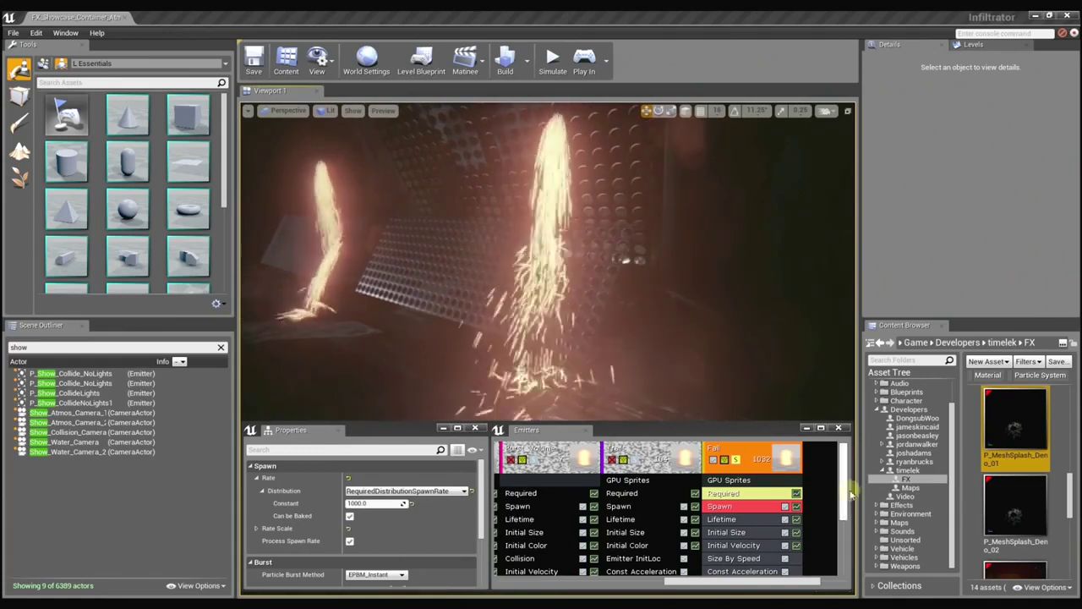
{"action": "left_click_drag", "start_coordinate": [841, 470], "coordinate": [837, 521]}
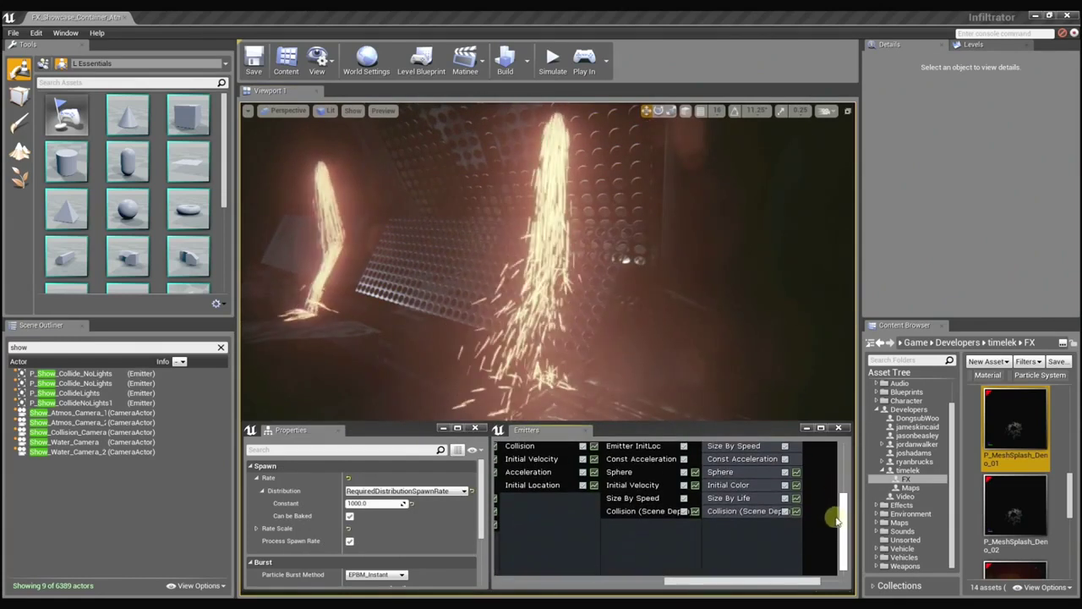
Step: In the Collision module, try Resilience 1.0, then restore it to 0.125
{"action": "left_click", "coordinate": [736, 513]}
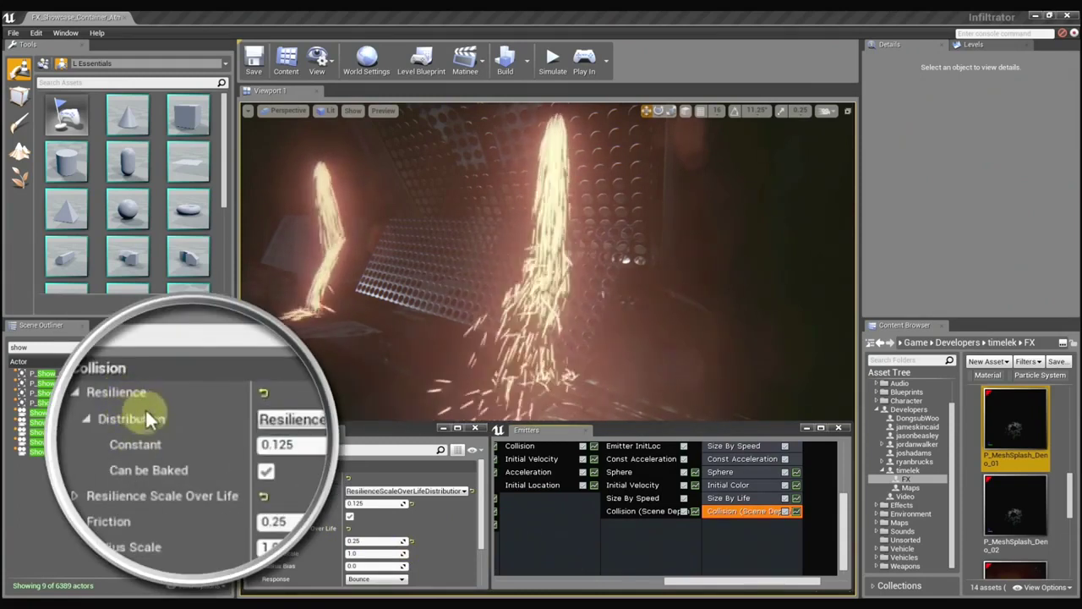
{"action": "left_click", "coordinate": [372, 503]}
{"action": "type", "text": "1.0"}
{"action": "key", "text": "Return"}
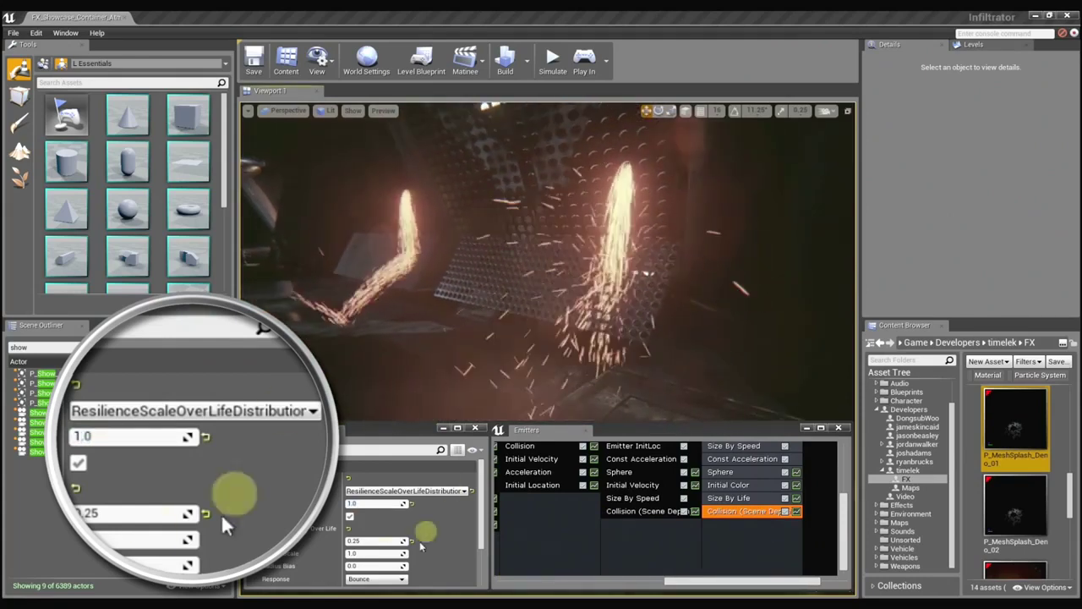
{"action": "left_click", "coordinate": [372, 503]}
{"action": "type", "text": "0.125"}
{"action": "key", "text": "Return"}
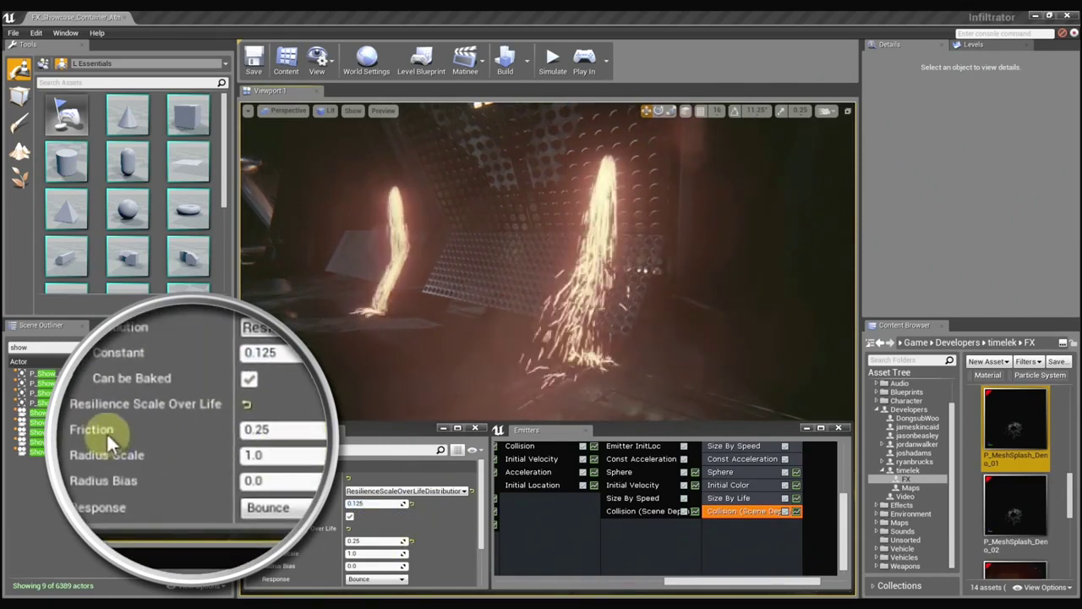
Step: Set collision Friction to 0.25, after testing 1.0 and 0.0
{"action": "left_click", "coordinate": [374, 542]}
{"action": "type", "text": "1.0"}
{"action": "key", "text": "Return"}
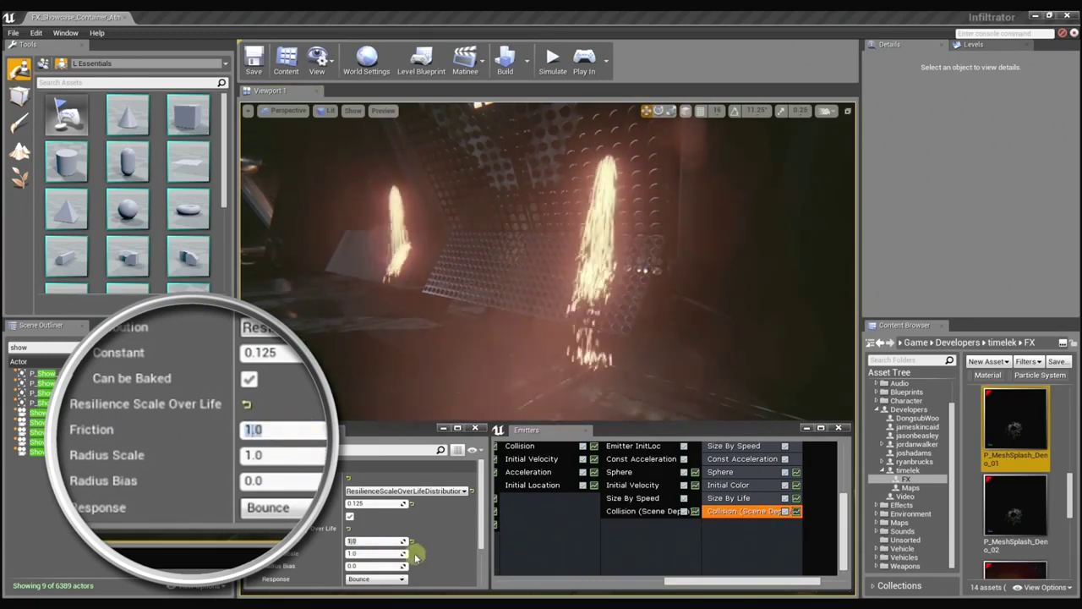
{"action": "left_click", "coordinate": [377, 542]}
{"action": "key", "text": "BackSpace"}
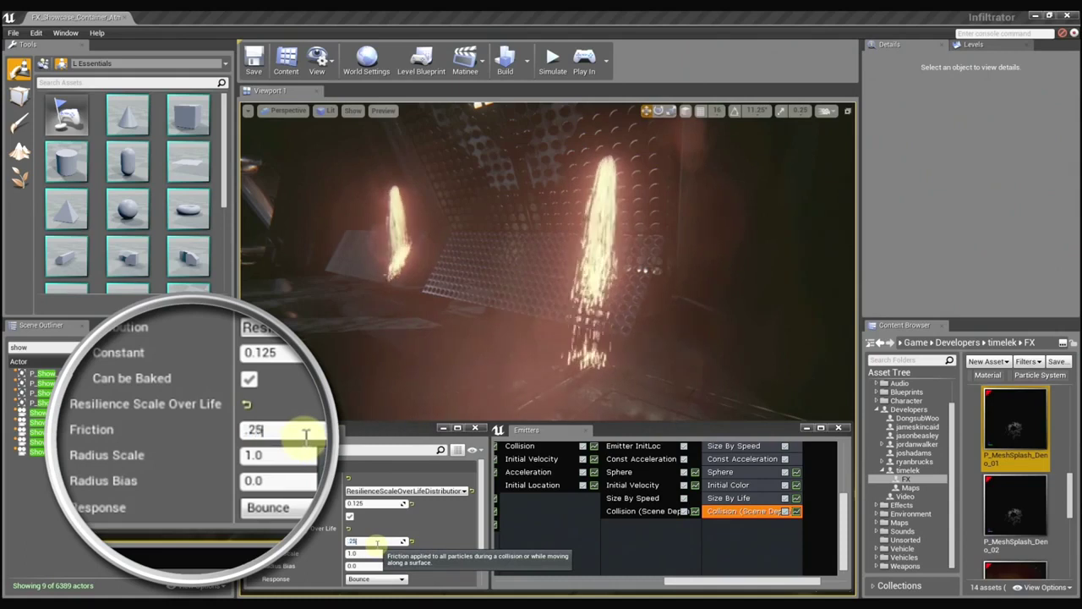
{"action": "type", "text": ".25"}
{"action": "key", "text": "Return"}
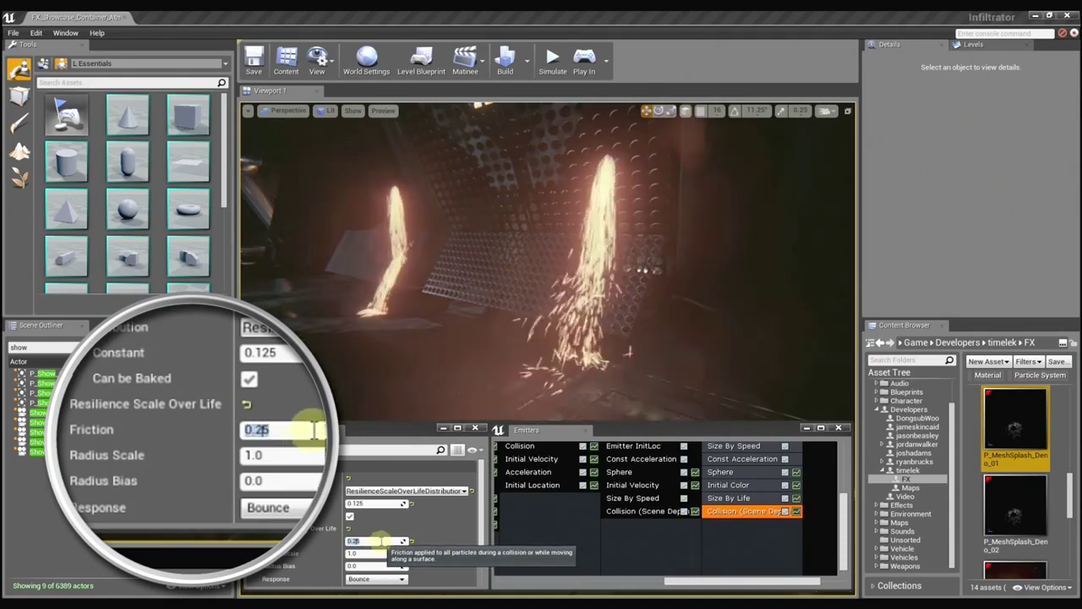
{"action": "type", "text": "0"}
{"action": "key", "text": "Return"}
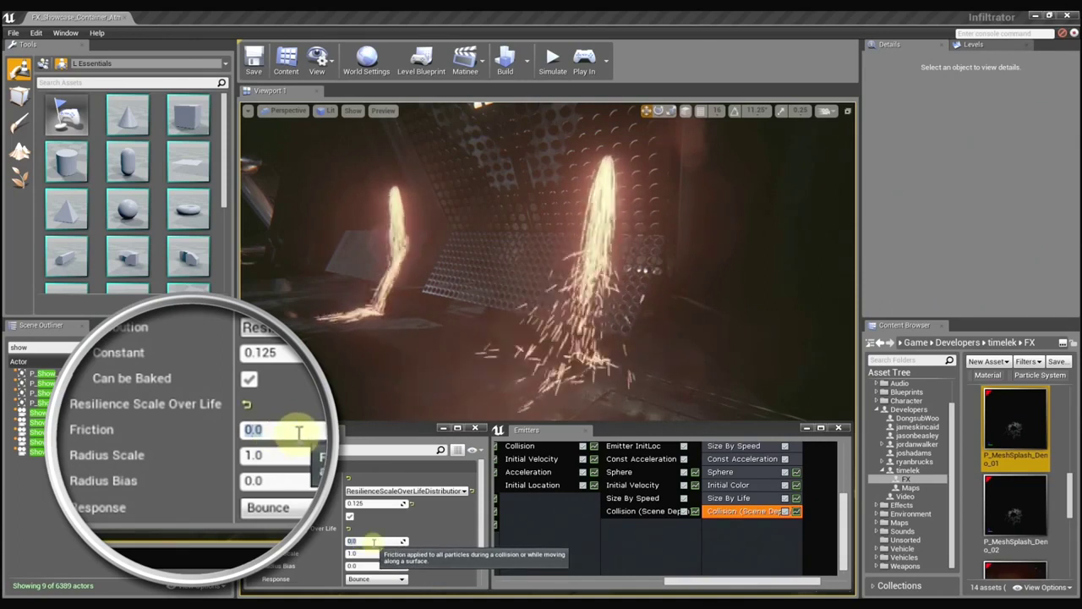
{"action": "type", "text": ".25"}
{"action": "key", "text": "Return"}
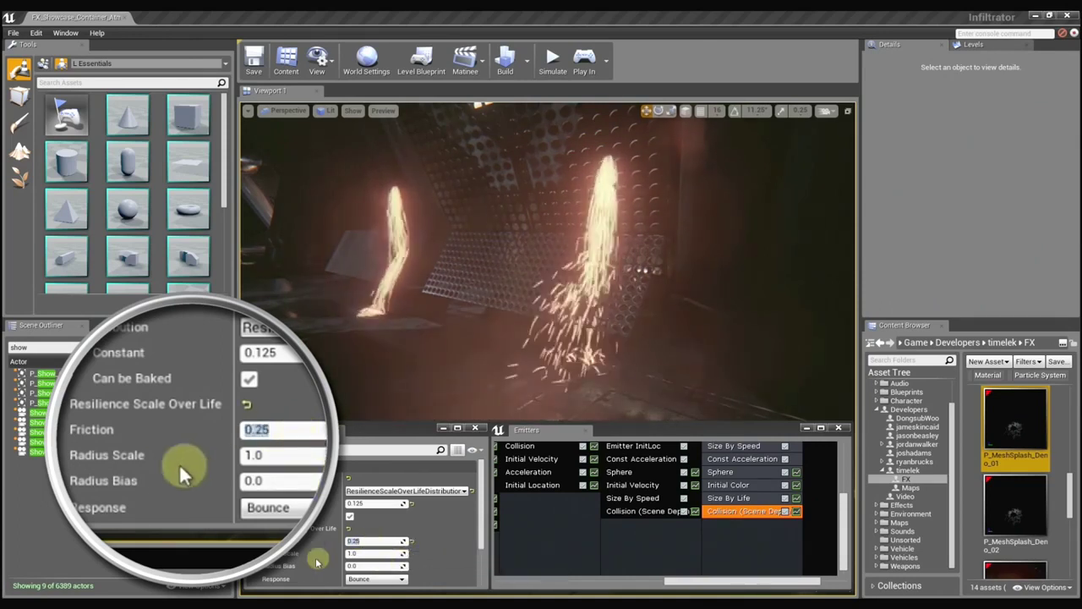
Step: Try Radius Bias values 1 and 10, then reset it to 0.0
{"action": "left_click", "coordinate": [372, 565]}
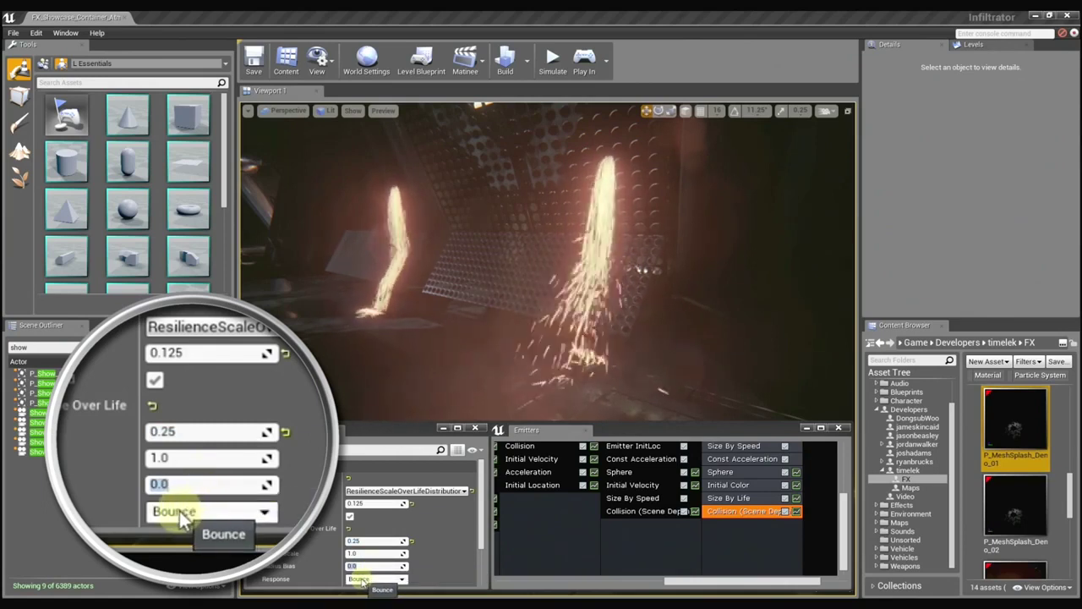
{"action": "type", "text": "1"}
{"action": "key", "text": "Return"}
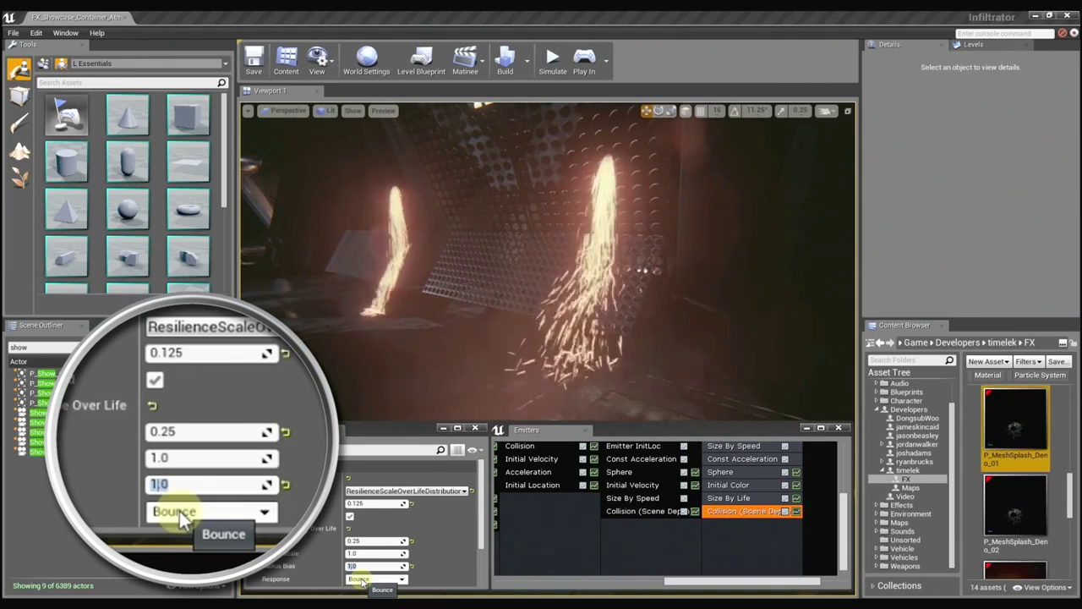
{"action": "type", "text": "10"}
{"action": "key", "text": "Return"}
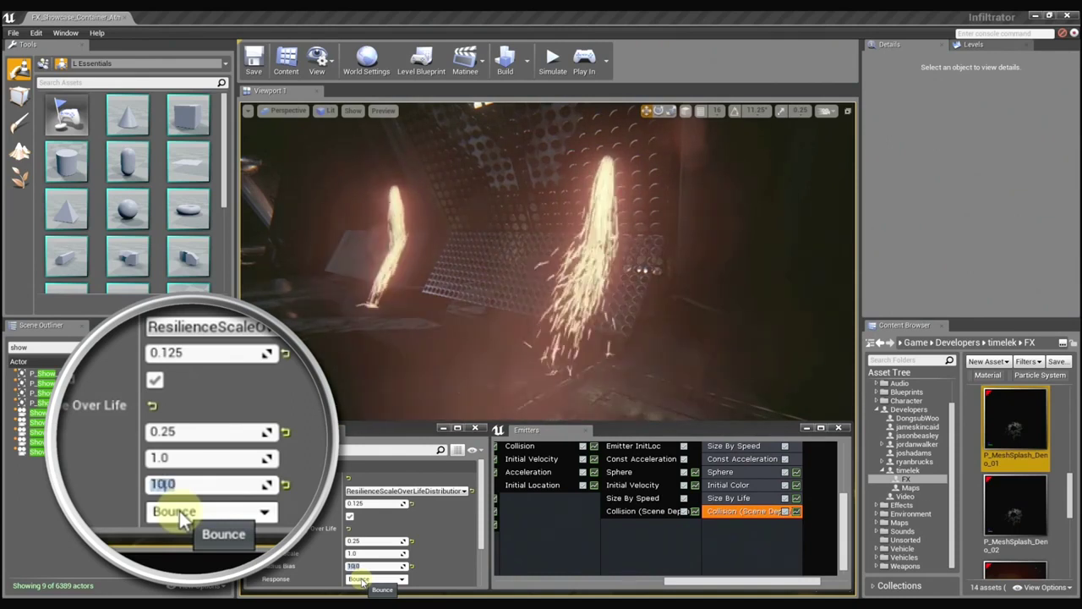
{"action": "type", "text": "0"}
{"action": "key", "text": "Return"}
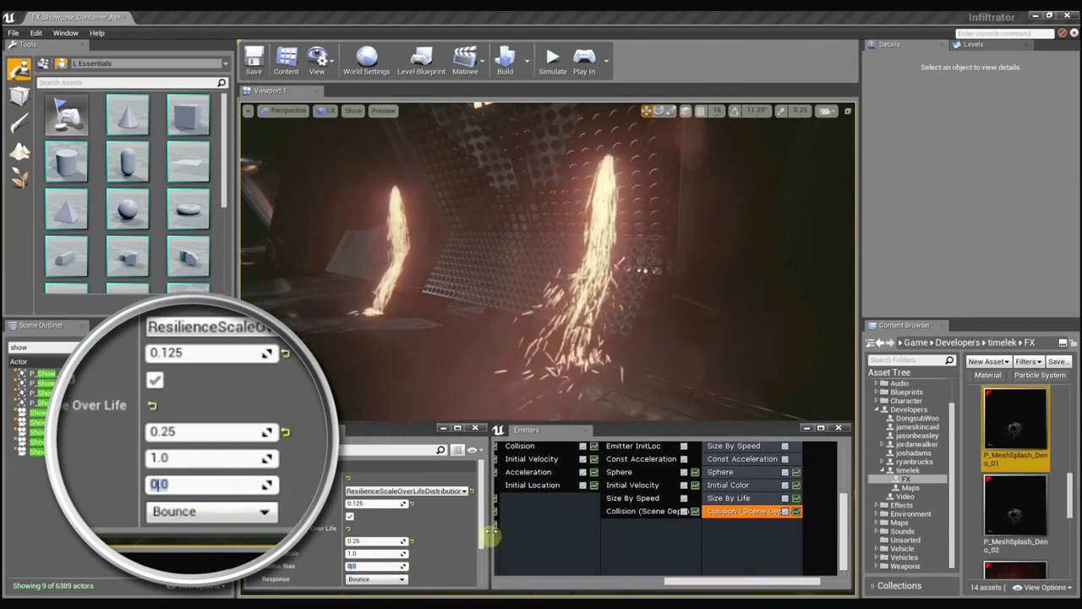
Step: Change the Collision Response from Bounce to Stop, then to Kill
{"action": "scroll", "coordinate": [482, 537], "scroll_direction": "down", "scroll_amount": 1}
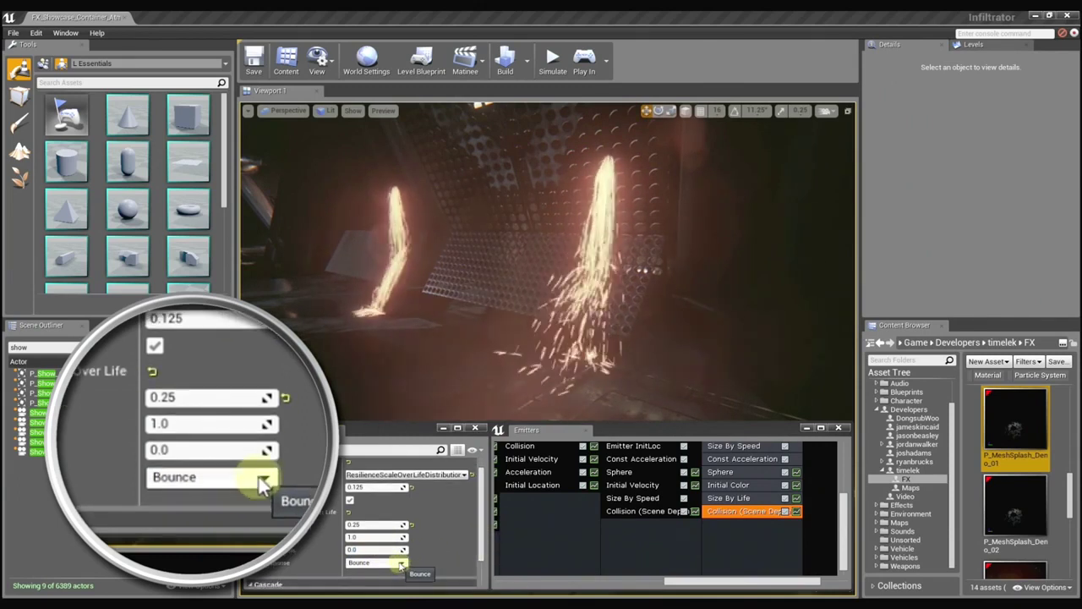
{"action": "left_click", "coordinate": [401, 564]}
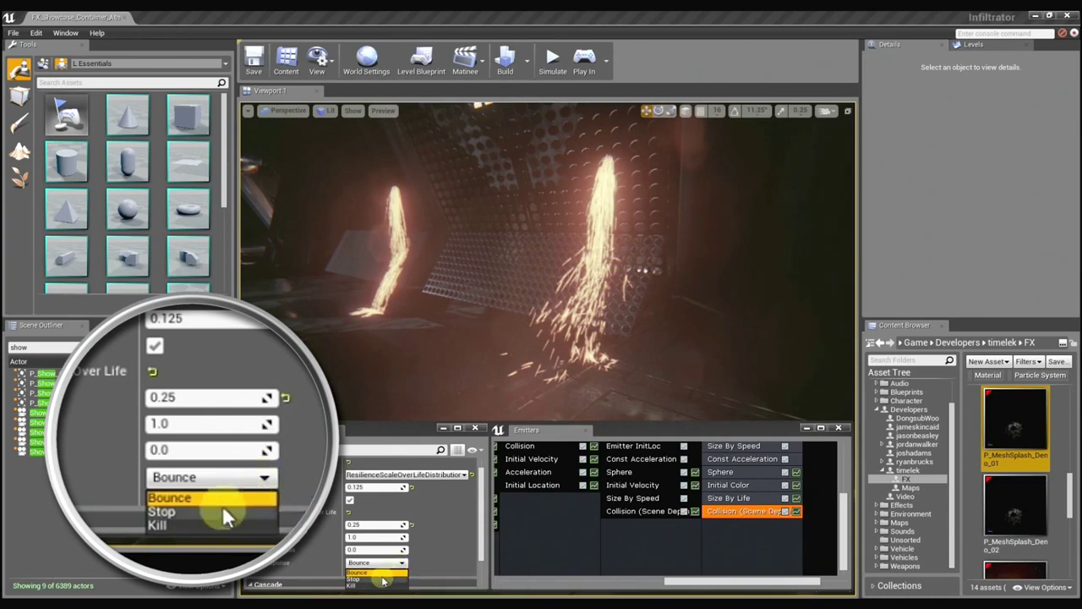
{"action": "left_click", "coordinate": [382, 579]}
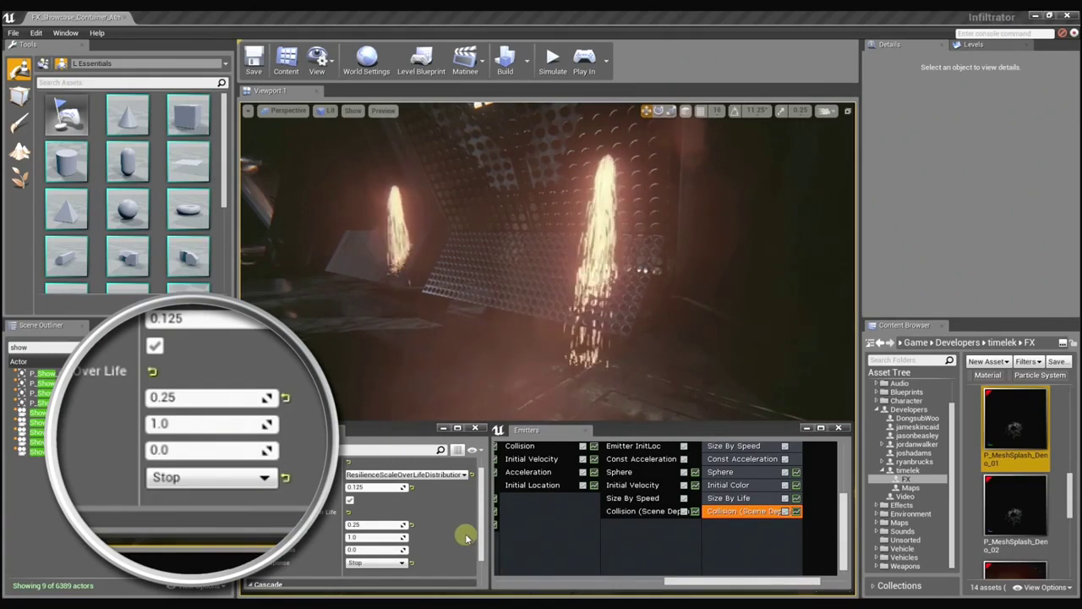
{"action": "left_click", "coordinate": [401, 563]}
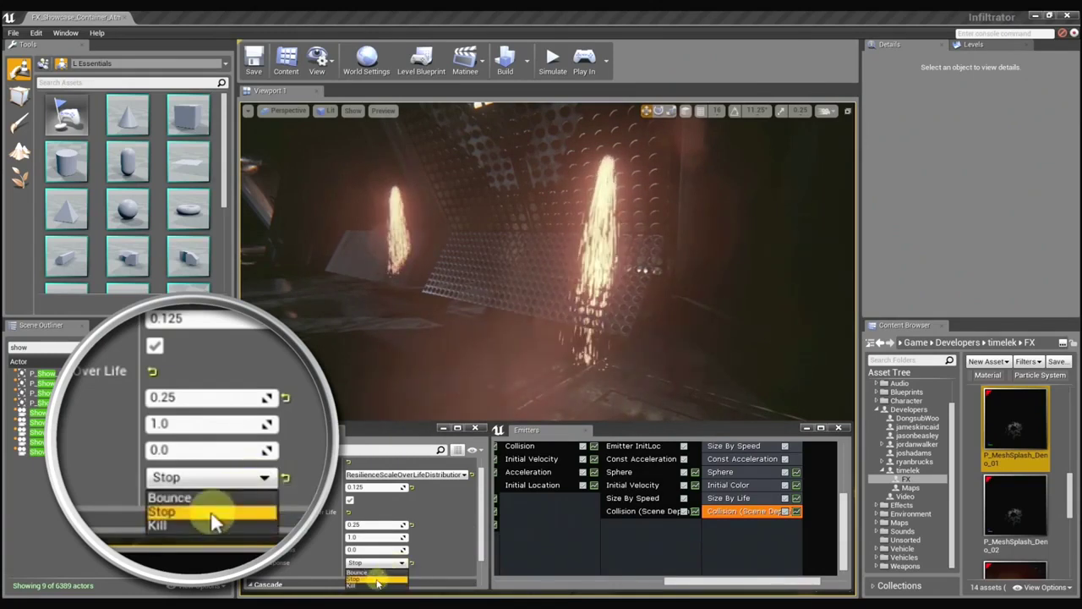
{"action": "left_click", "coordinate": [372, 586]}
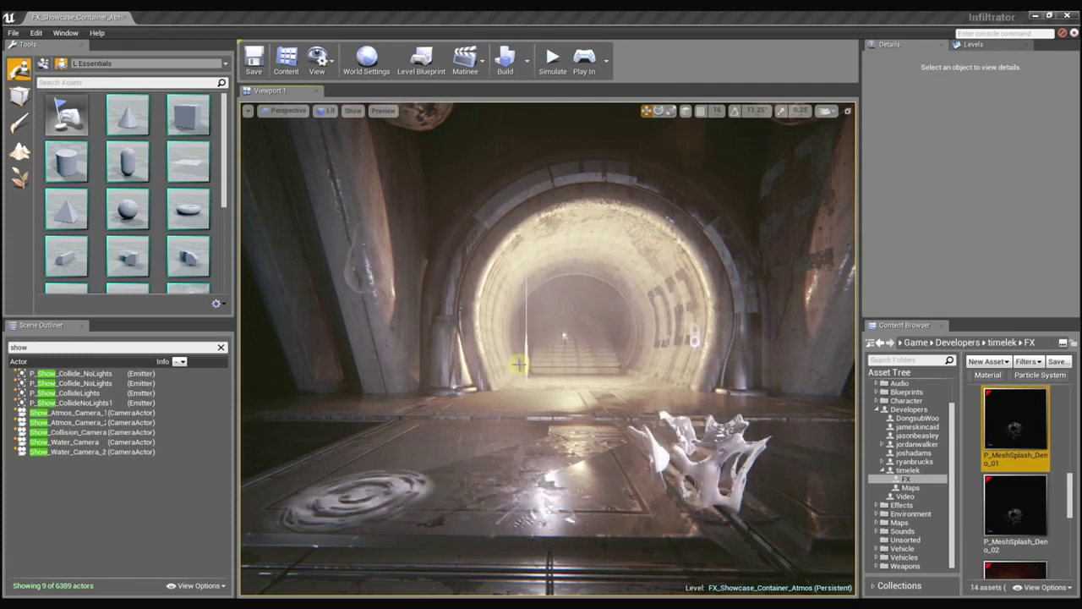
Step: Fly through the flooded tunnel toward the splashes, briefly checking it in wireframe before returning to lit
{"action": "right_click_drag", "start_coordinate": [528, 365], "coordinate": [551, 412]}
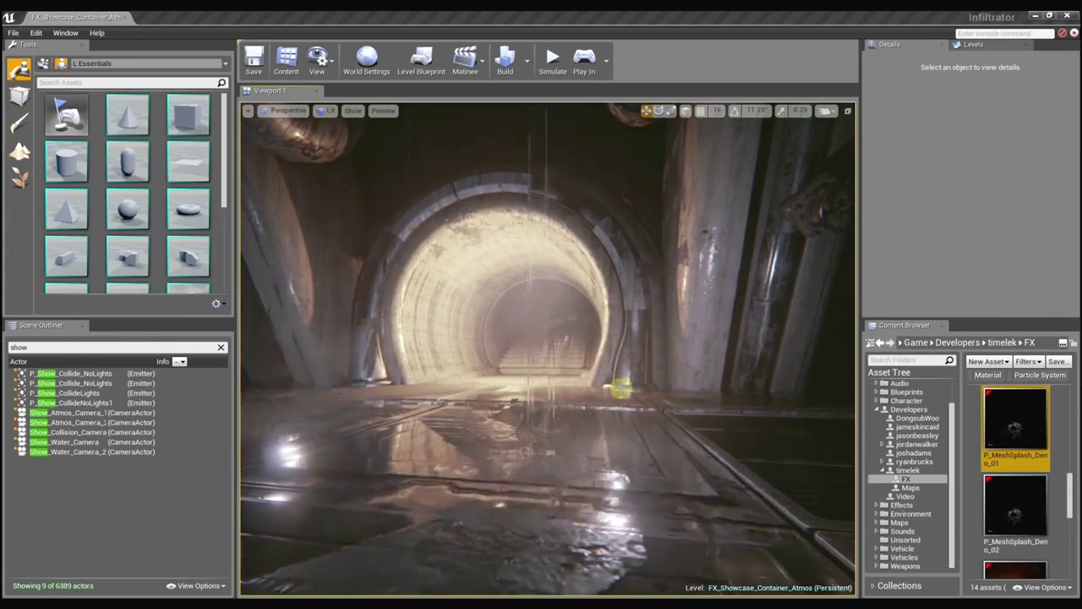
{"action": "right_click_drag", "start_coordinate": [622, 387], "coordinate": [617, 389]}
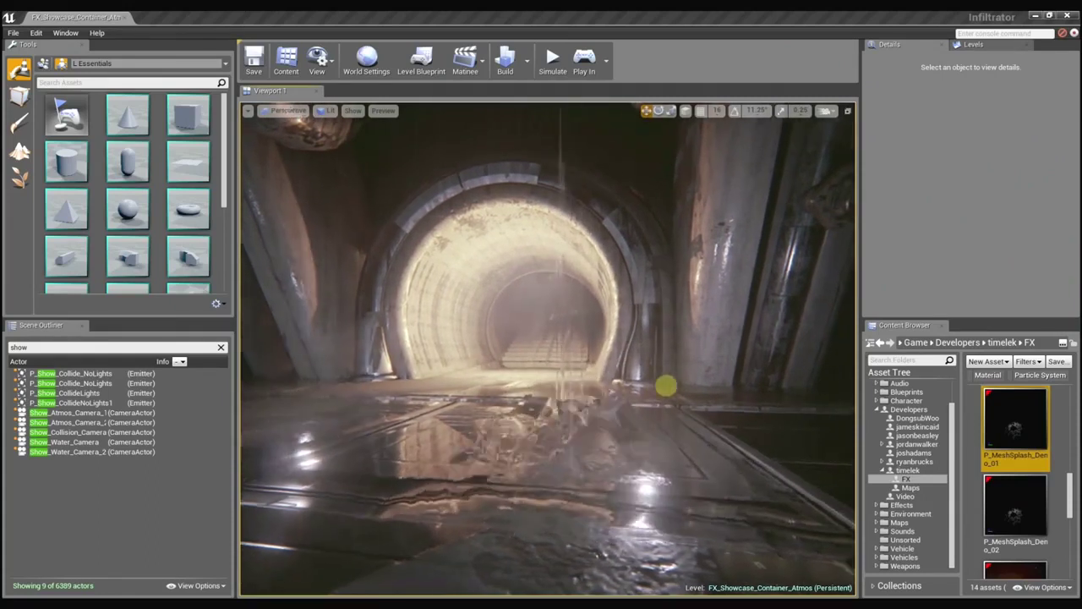
{"action": "mouse_move", "coordinate": [643, 386]}
{"action": "right_mouse_down"}
{"action": "mouse_move", "coordinate": [587, 380]}
{"action": "mouse_move", "coordinate": [657, 380]}
{"action": "mouse_move", "coordinate": [665, 363]}
{"action": "mouse_move", "coordinate": [676, 412]}
{"action": "mouse_move", "coordinate": [667, 391]}
{"action": "mouse_move", "coordinate": [689, 387]}
{"action": "mouse_move", "coordinate": [652, 394]}
{"action": "mouse_move", "coordinate": [672, 386]}
{"action": "mouse_move", "coordinate": [643, 372]}
{"action": "right_mouse_up"}
{"action": "key", "text": "alt+2"}
{"action": "key", "text": "alt+4"}
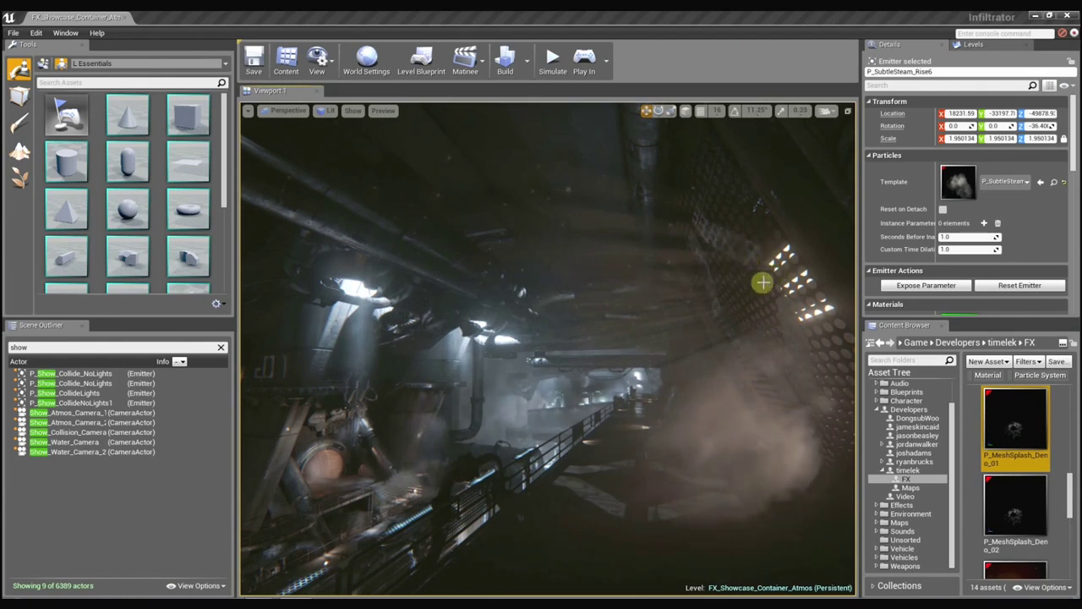
Step: Adjust the view of the steamy pipe-lined corridor with P_SubtleSteam_Rise6
{"action": "right_click_drag", "start_coordinate": [474, 276], "coordinate": [598, 375]}
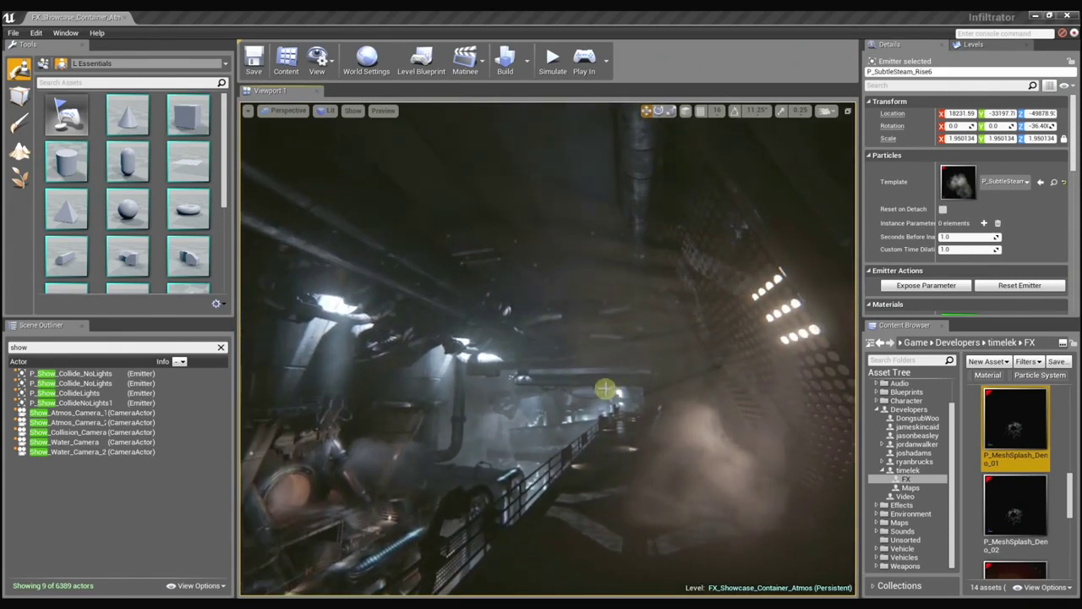
Step: Show gizmos, focus on VectorFieldVolume10, and orbit around it
{"action": "key", "text": "g"}
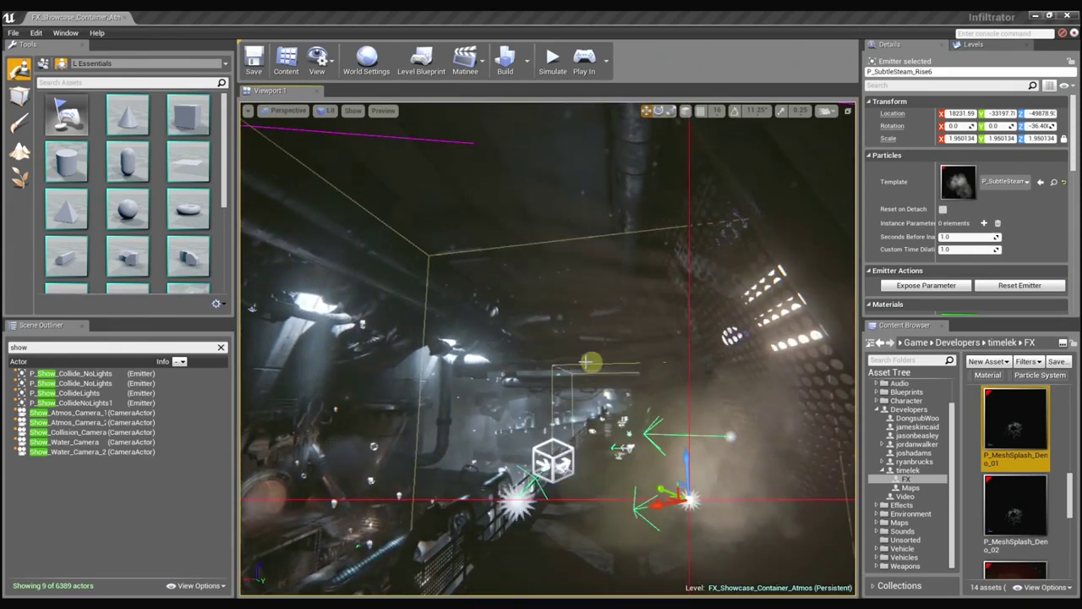
{"action": "left_click", "coordinate": [552, 461]}
{"action": "key", "text": "f"}
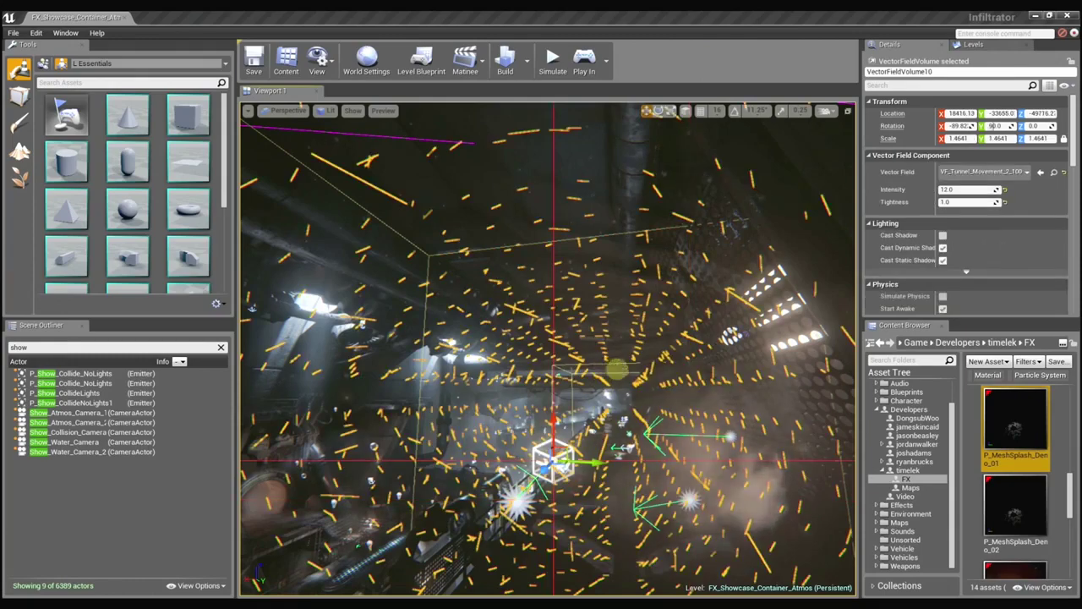
{"action": "scroll", "coordinate": [548, 349], "scroll_direction": "down", "scroll_amount": 2}
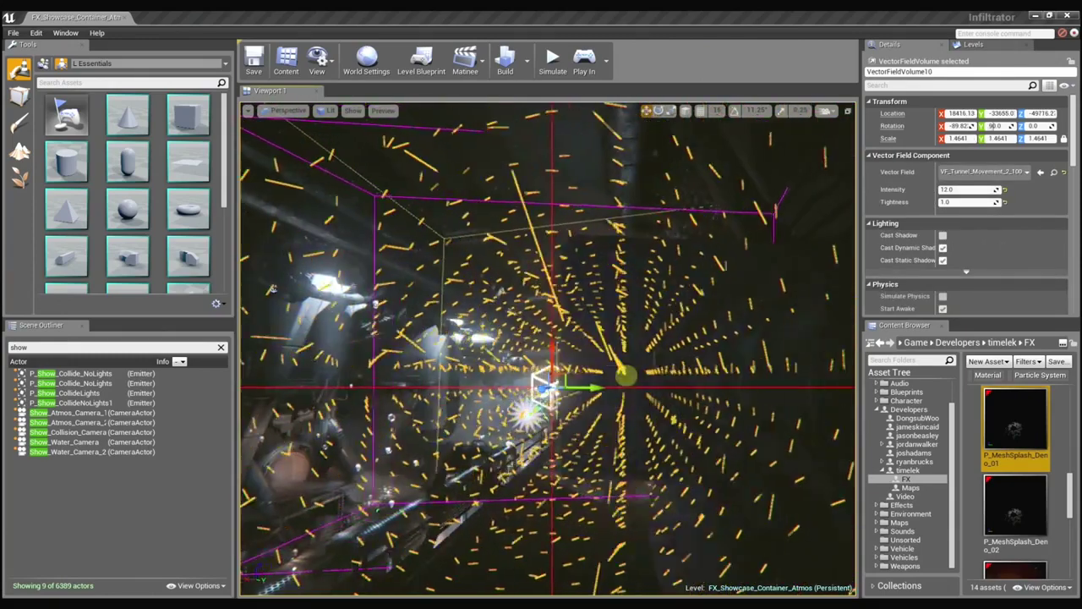
{"action": "left_click_drag", "start_coordinate": [548, 348], "coordinate": [431, 341], "text": "alt"}
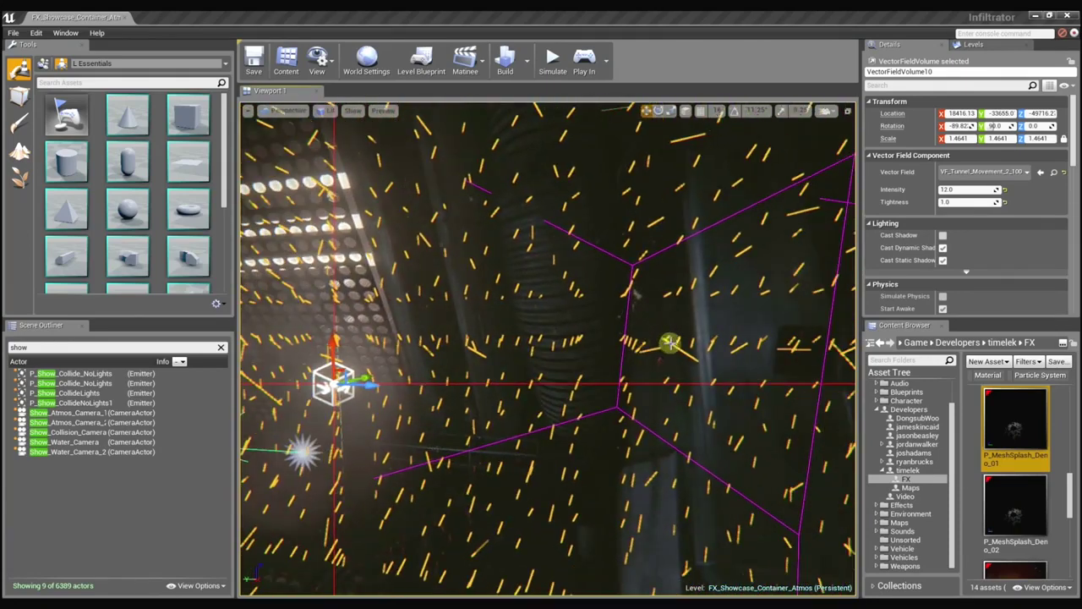
{"action": "left_click_drag", "start_coordinate": [694, 365], "coordinate": [622, 427], "text": "alt"}
Step: Nudge the P_SubtleSteam_Rise6 steam emitter a short distance along the walkway, then reframe the corridor
{"action": "key", "text": "g"}
{"action": "left_click", "coordinate": [585, 411]}
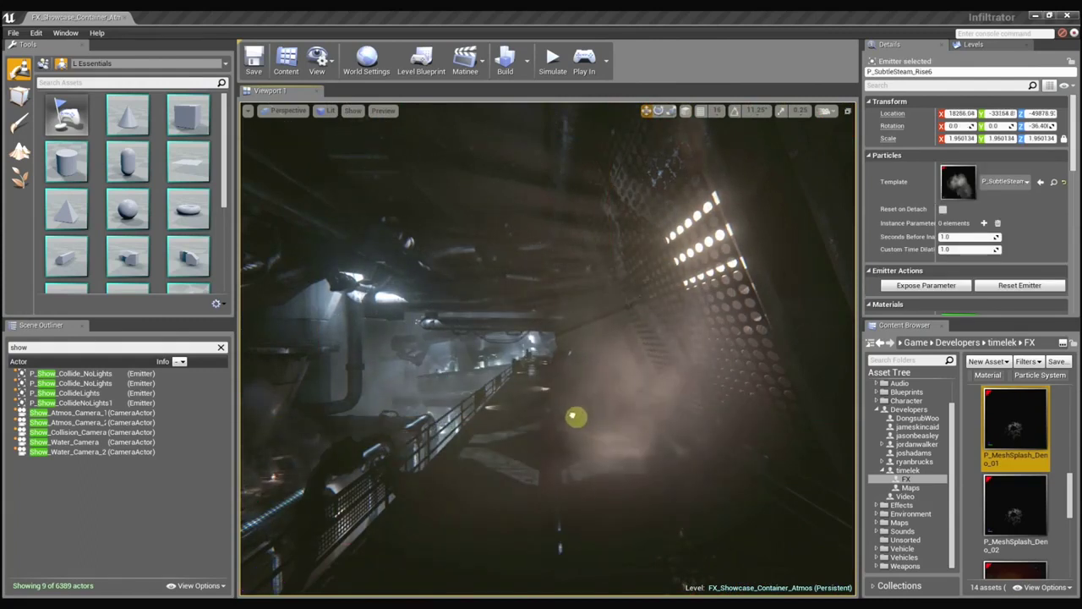
{"action": "key", "text": "g"}
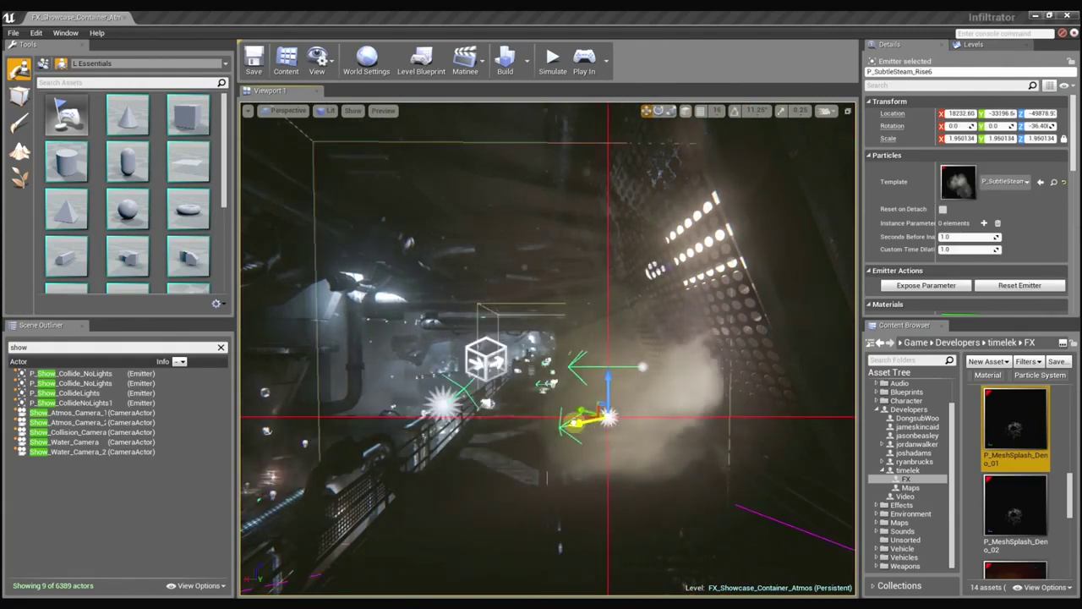
{"action": "left_click_drag", "start_coordinate": [573, 421], "coordinate": [582, 422]}
{"action": "key", "text": "g"}
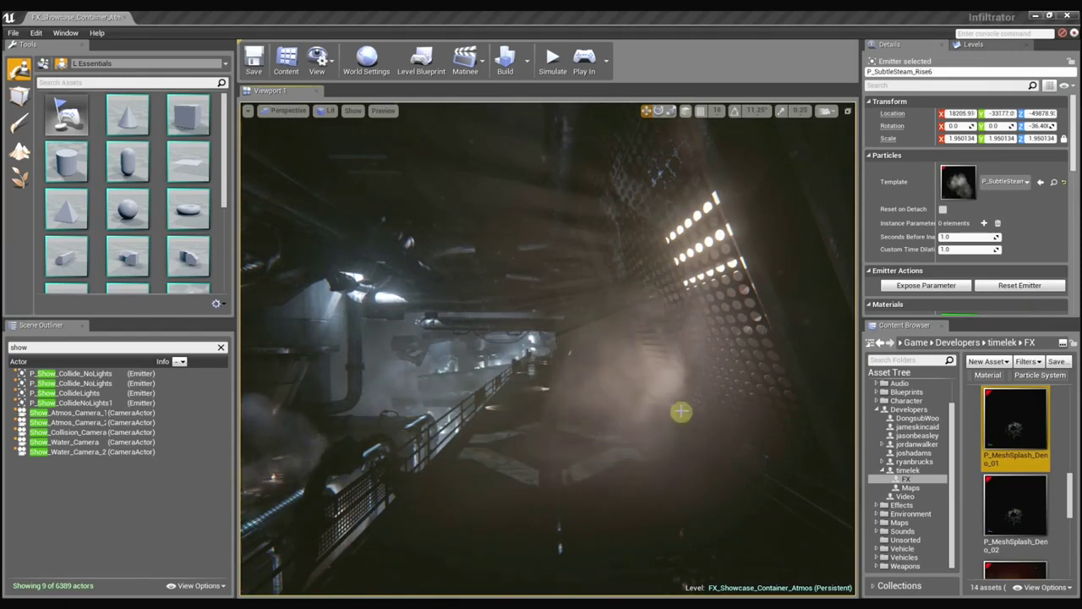
{"action": "right_click_drag", "start_coordinate": [681, 410], "coordinate": [705, 398]}
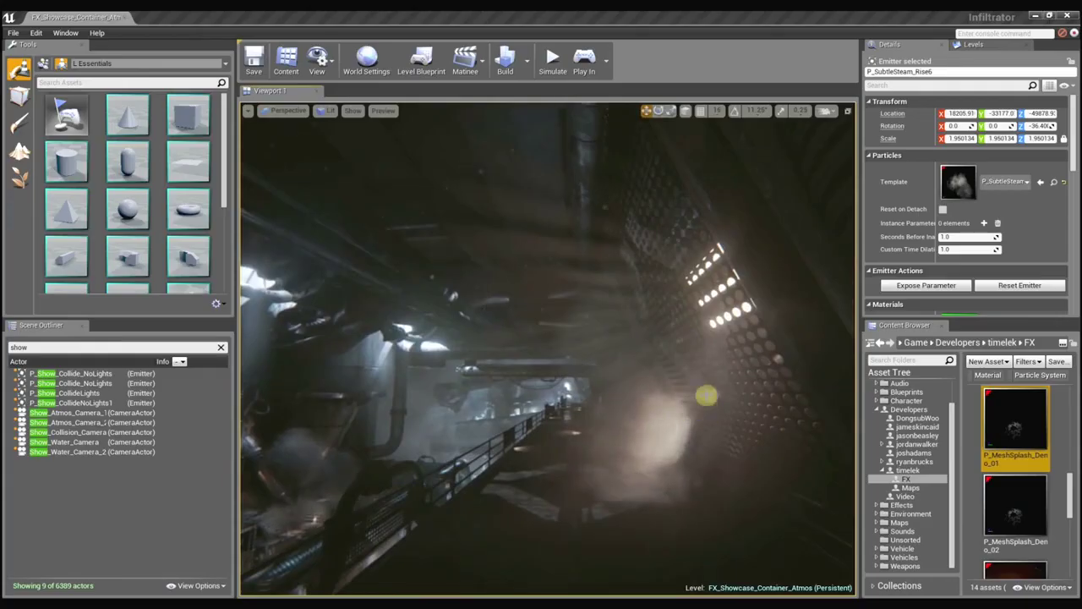